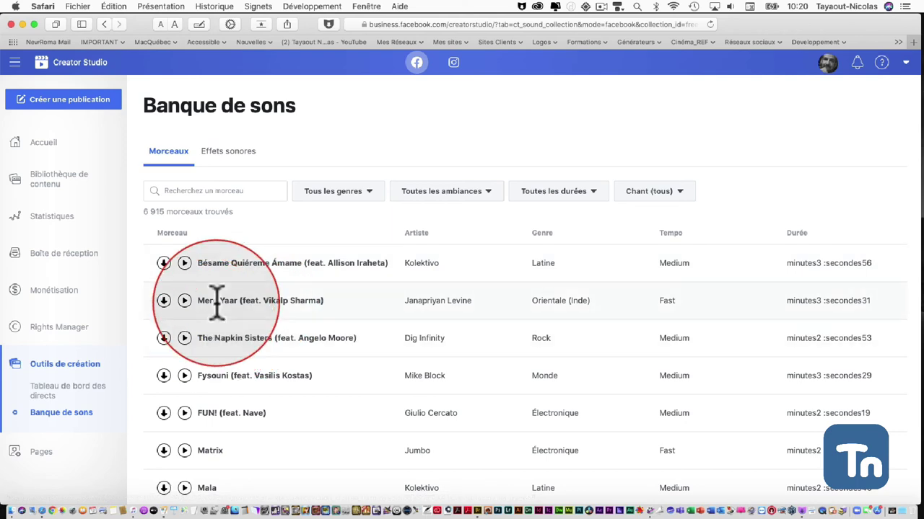
Look through the track list and the available genre, mood, duration and vocals filter options.
scroll(221, 289, "down", 4)
scroll(244, 356, "down", 1)
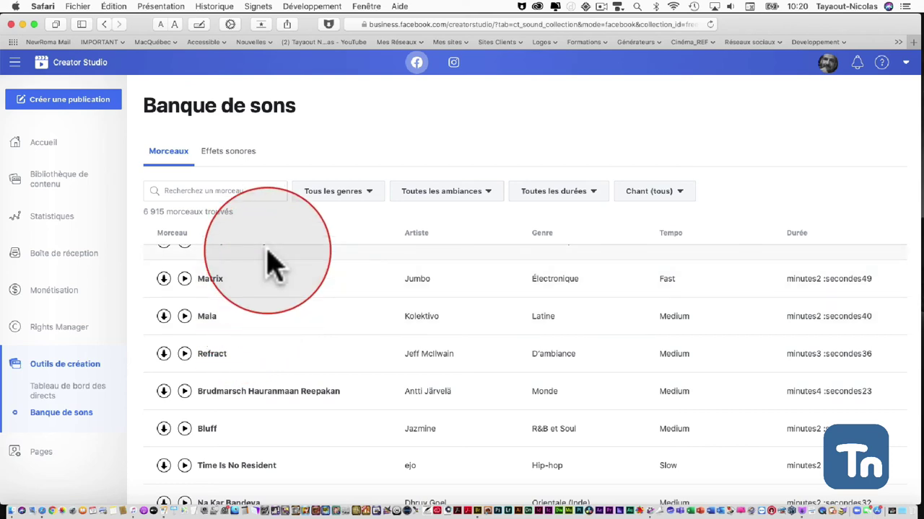
scroll(267, 264, "up", 5)
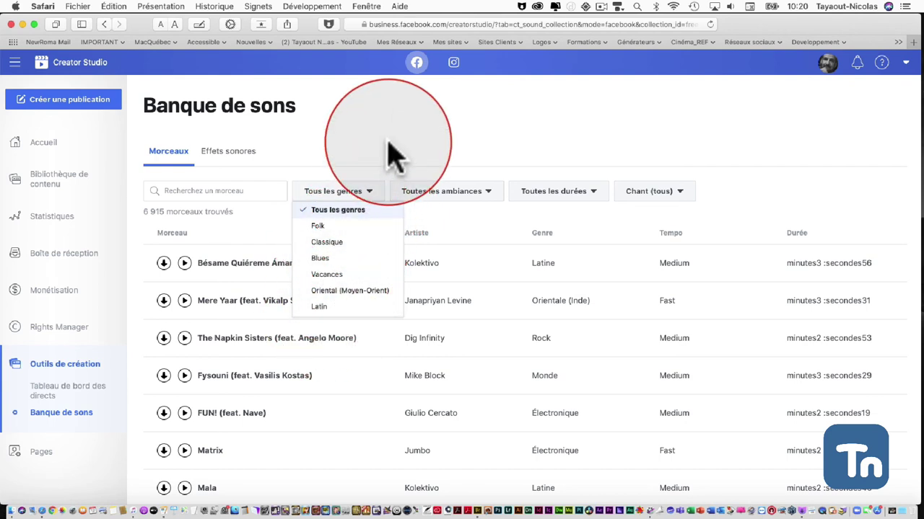
left_click(390, 155)
left_click(456, 196)
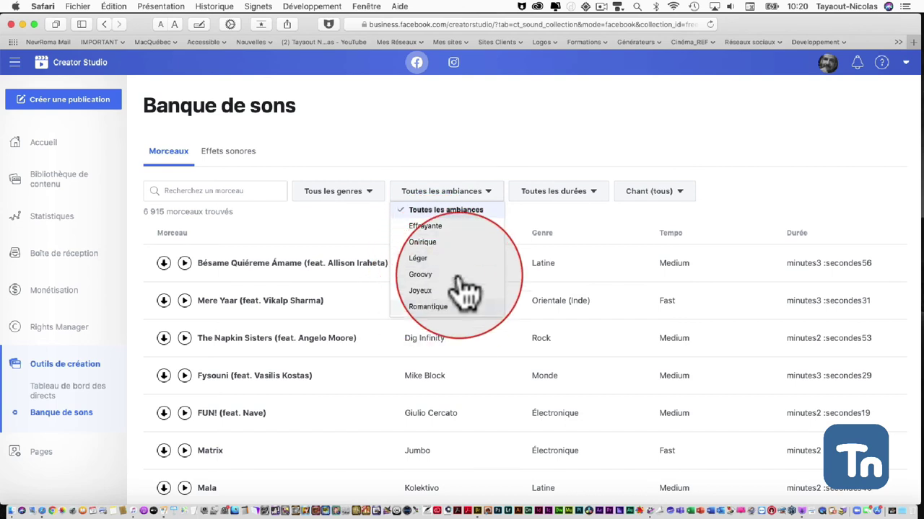
left_click(554, 192)
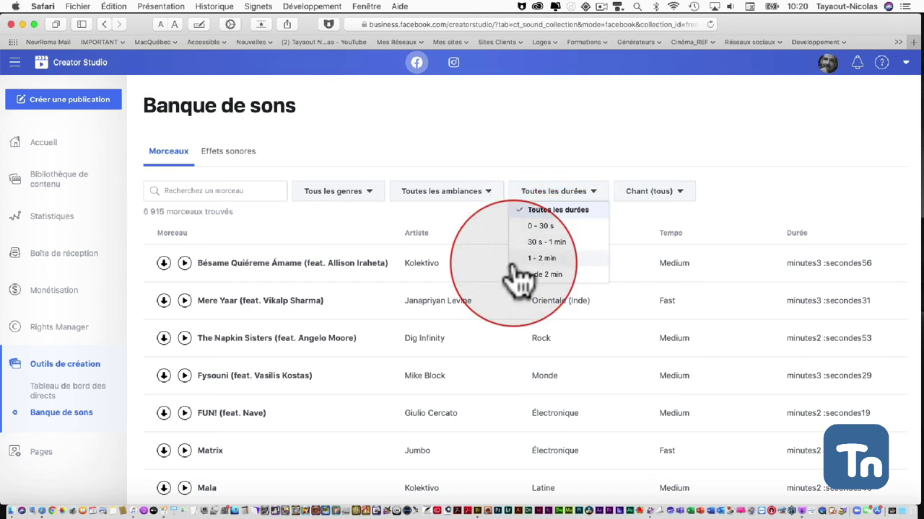
left_click(635, 193)
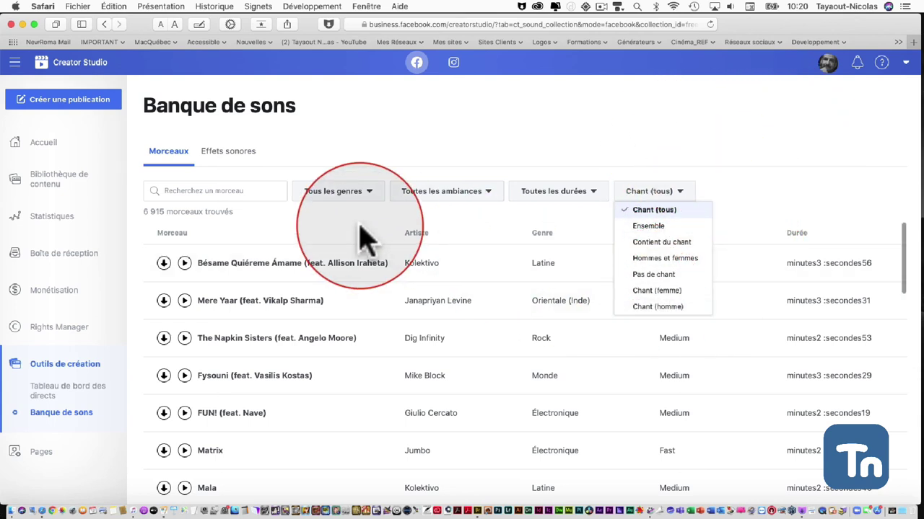
Filter the tracks by the Classique genre and the Onirique mood.
left_click(372, 195)
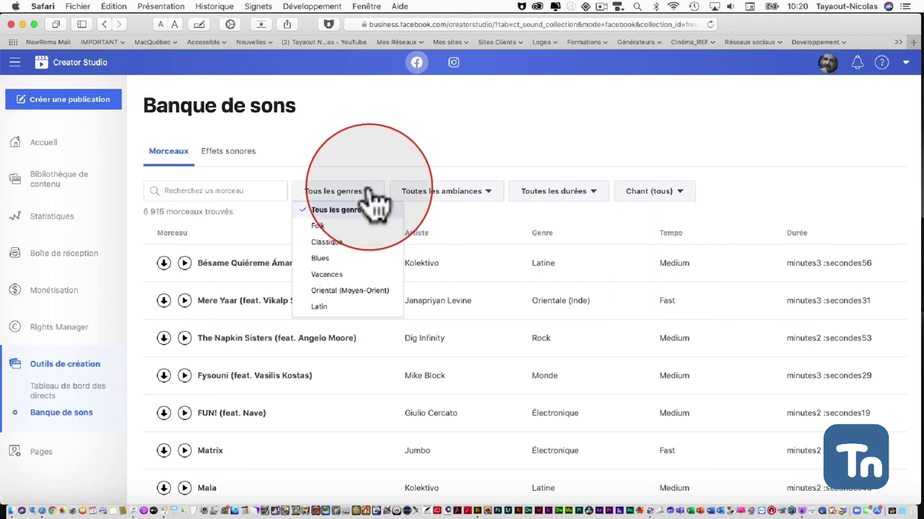
left_click(357, 243)
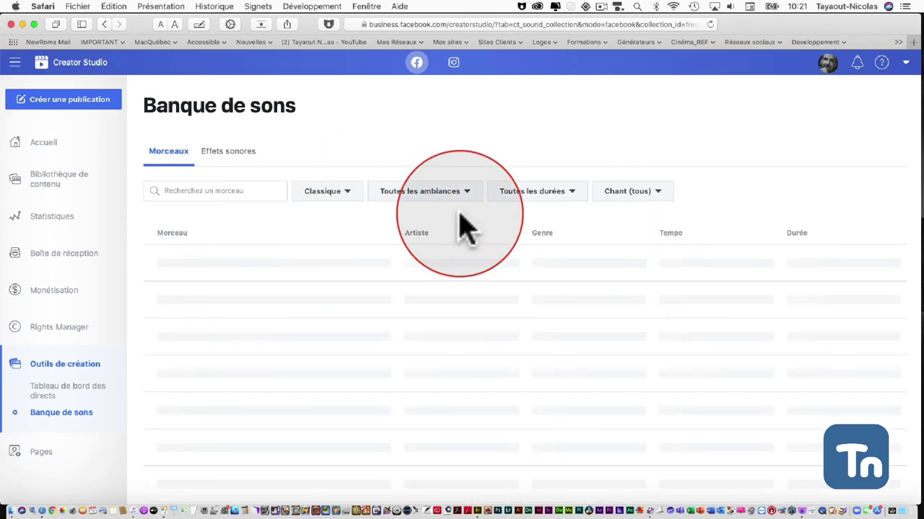
left_click(465, 196)
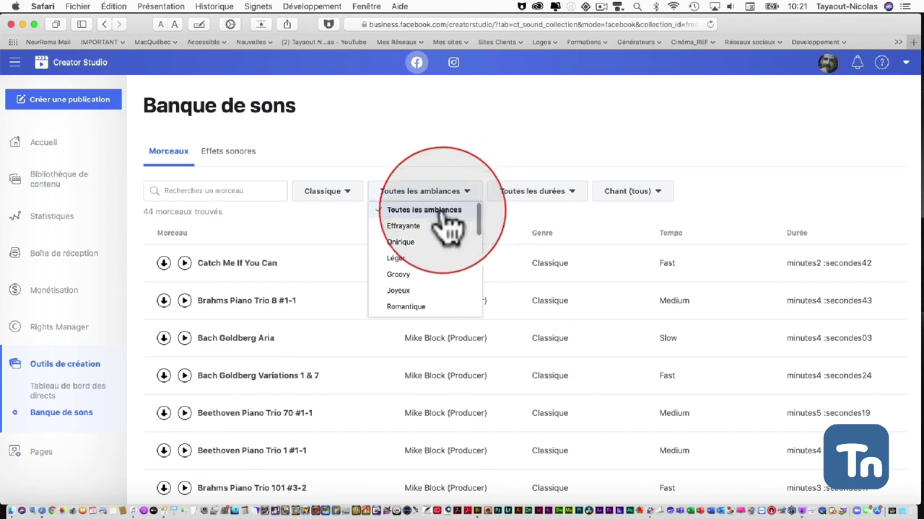
left_click(402, 242)
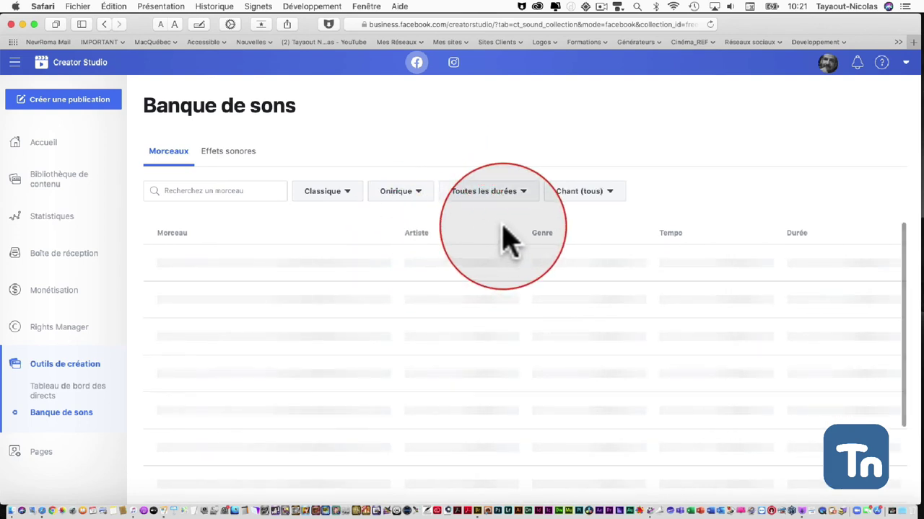
Narrow the track list to durations of 30 s - 1 min and the Pas de chant vocals option.
left_click(524, 193)
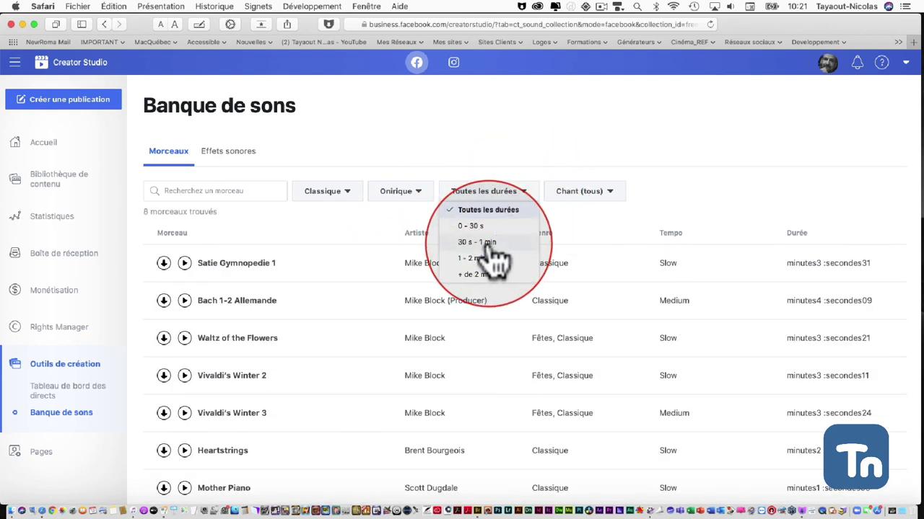
left_click(485, 242)
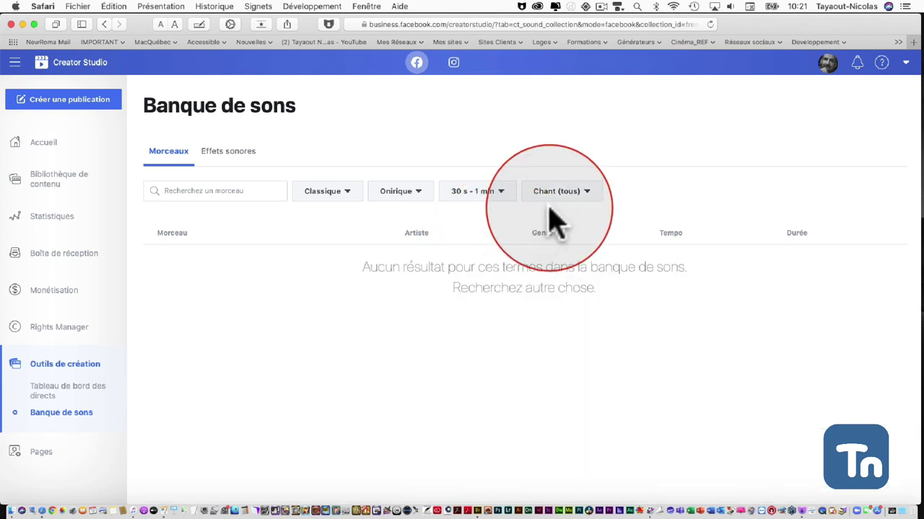
left_click(557, 196)
left_click(556, 275)
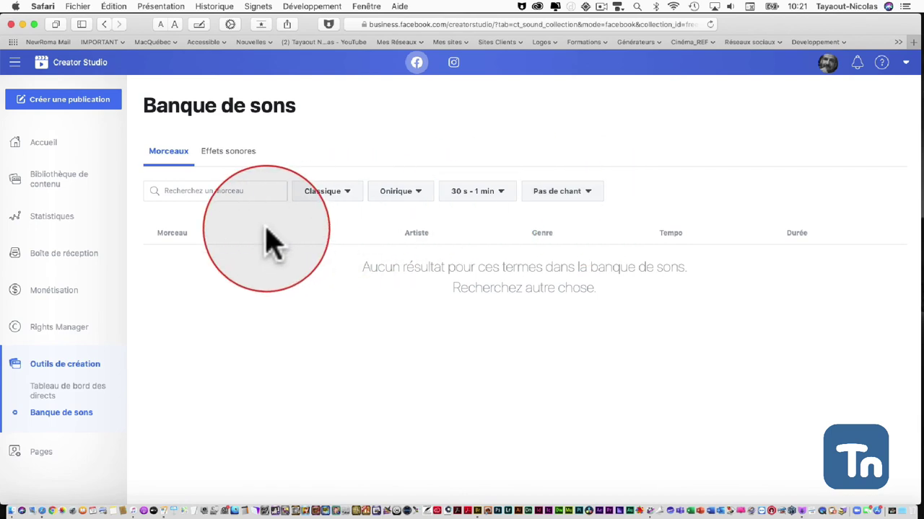
Change the genre filter to Folk and the mood filter to Groovy.
left_click(342, 192)
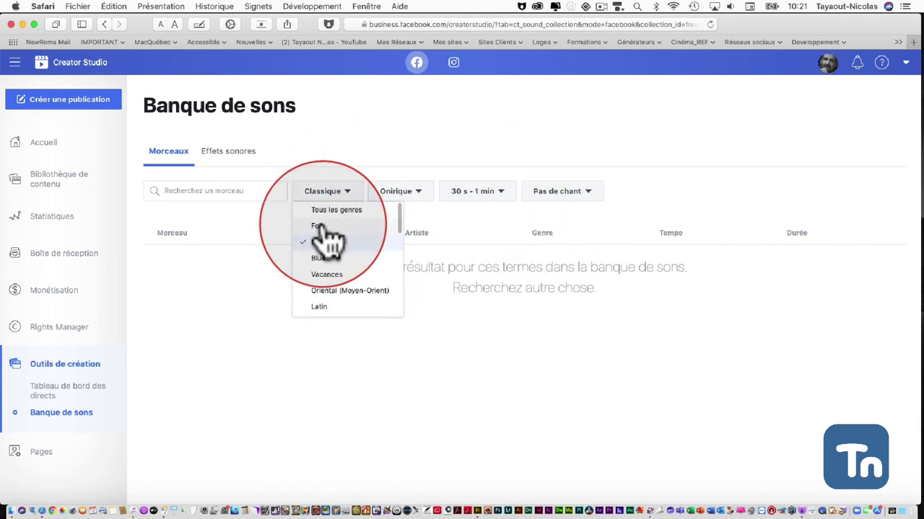
left_click(321, 226)
left_click(386, 191)
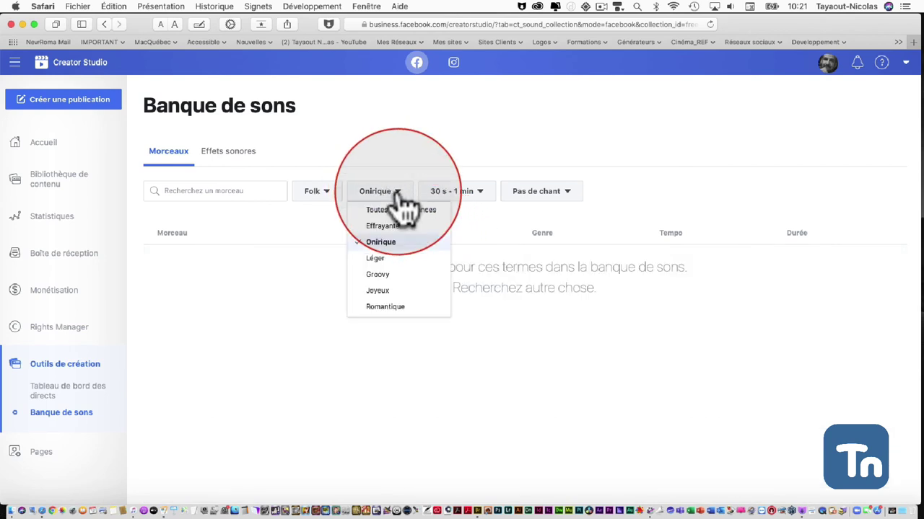
left_click(383, 274)
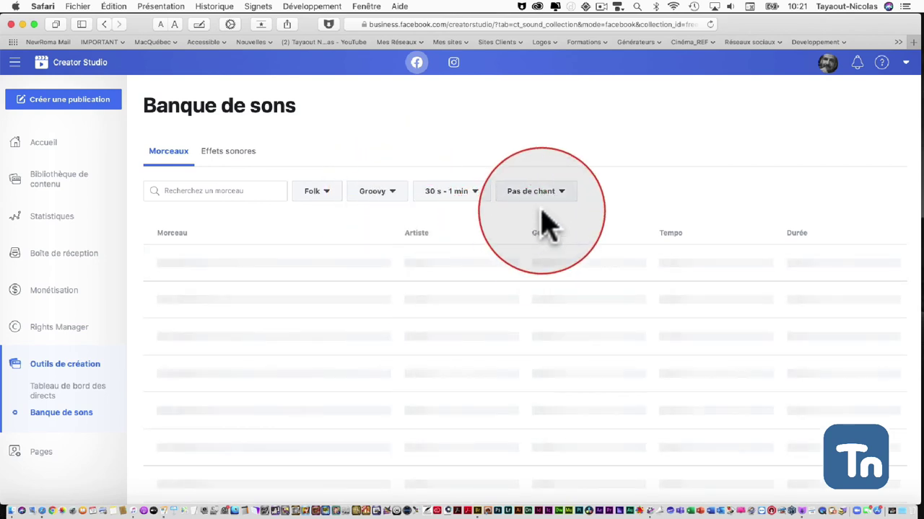
Widen the duration filter to Toutes les durées and look through the matching folk tracks.
left_click(446, 192)
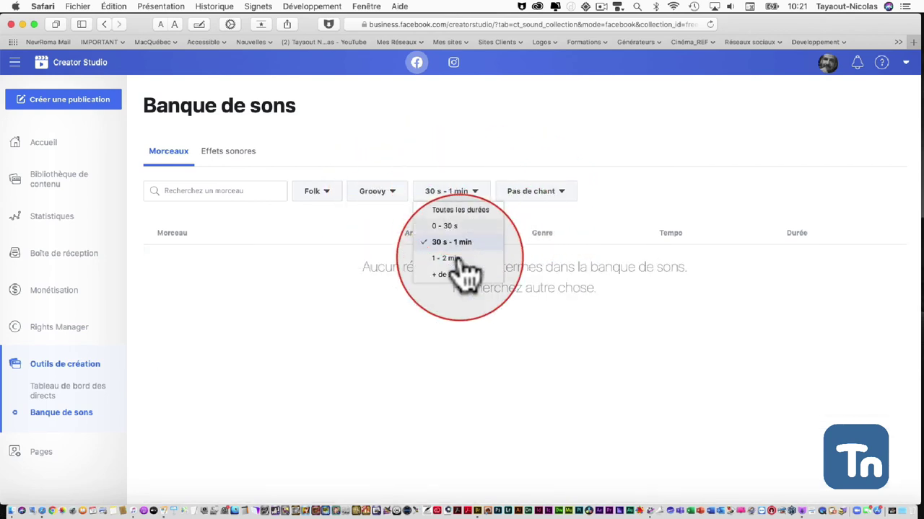
left_click(457, 211)
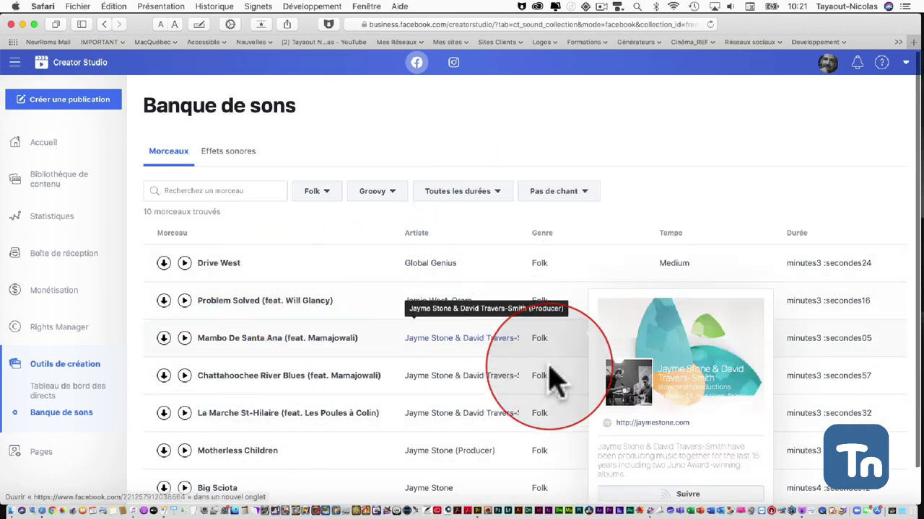
scroll(289, 401, "down", 1)
scroll(271, 402, "down", 2)
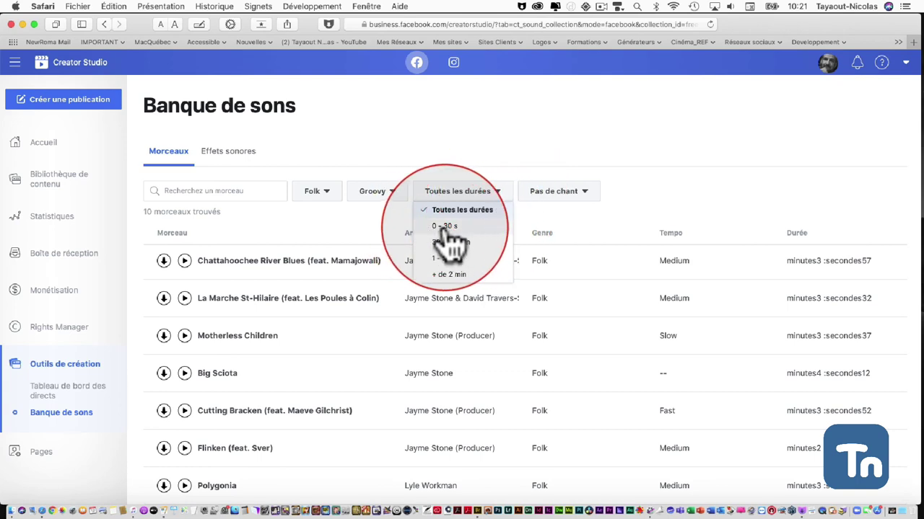
Try the duration filters + de 2 min, 0 - 30 s, 30 s - 1 min and 1 - 2 min on the folk tracks.
left_click(448, 274)
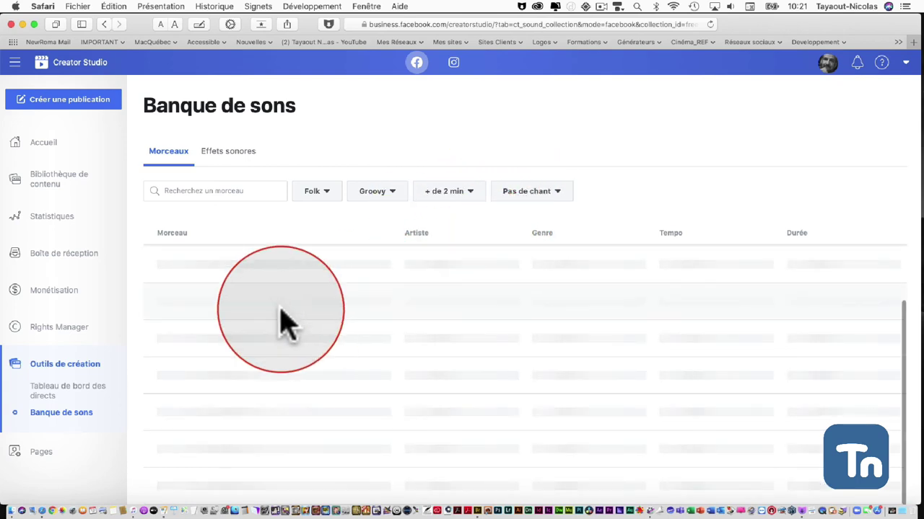
left_click(457, 197)
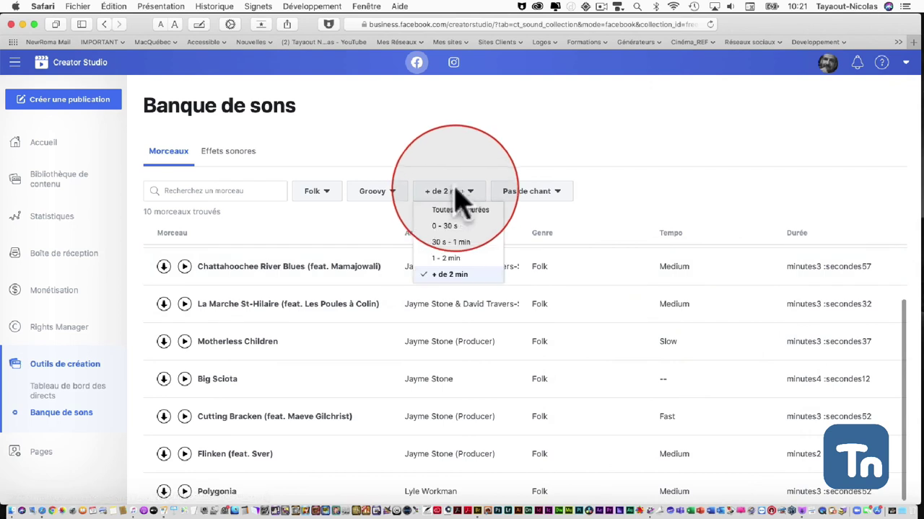
left_click(447, 227)
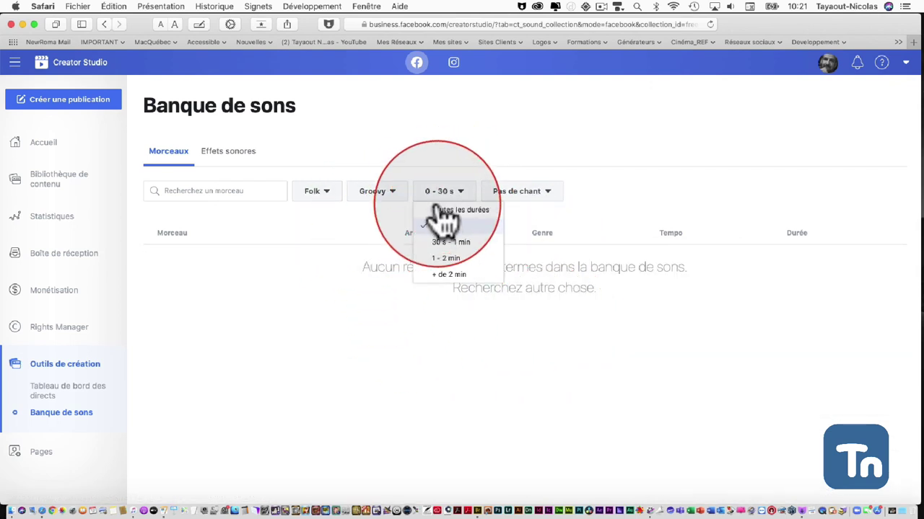
left_click(449, 245)
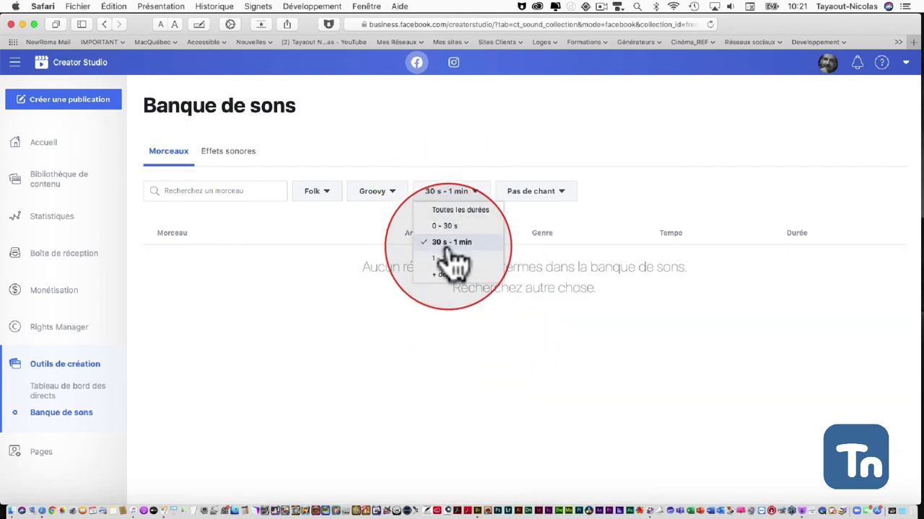
left_click(446, 260)
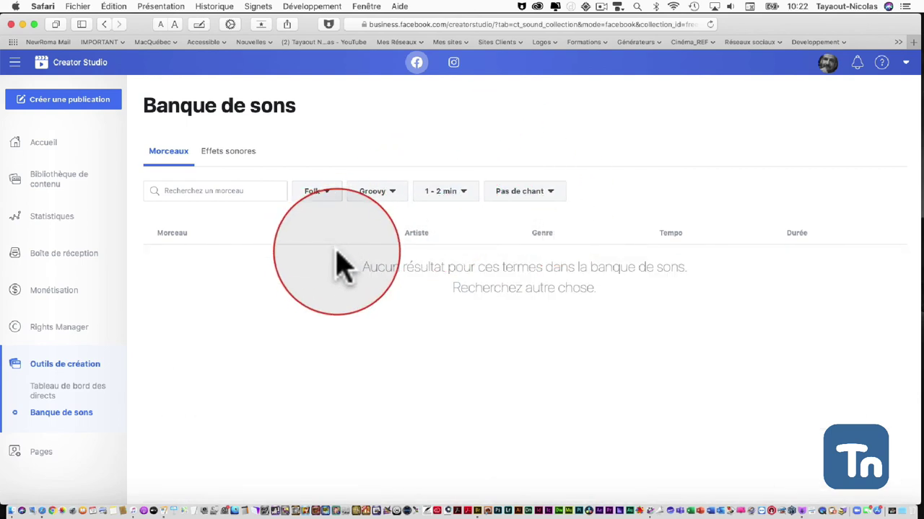
Switch the genre filter to Classique and the duration to Toutes les durées, keeping the vocals filter on Pas de chant.
left_click(314, 193)
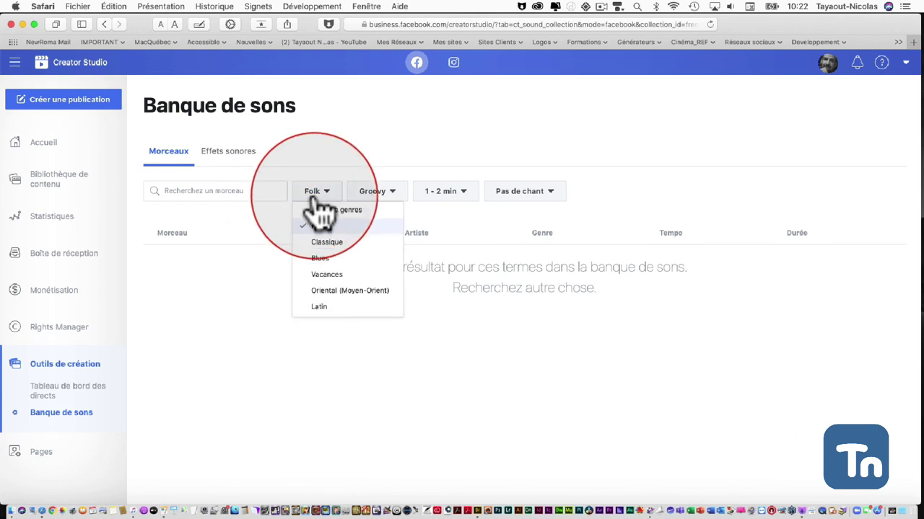
left_click(327, 242)
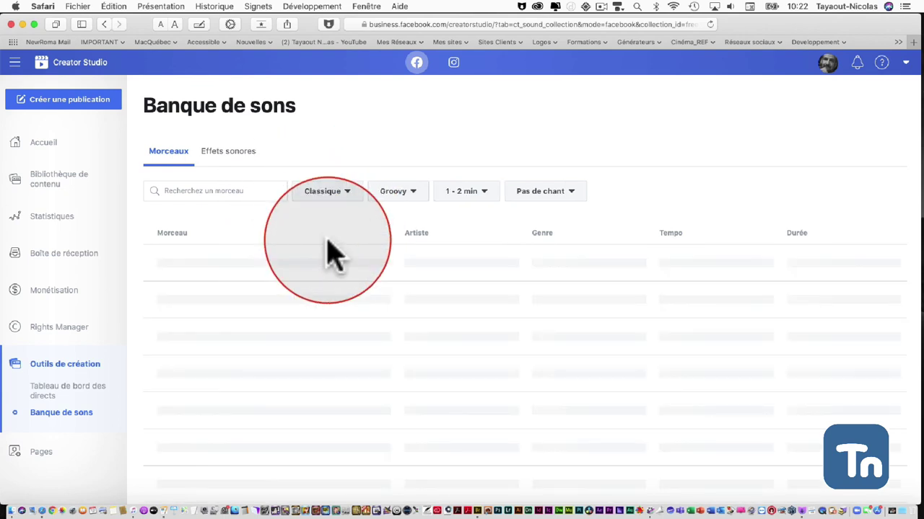
left_click(538, 207)
left_click(534, 281)
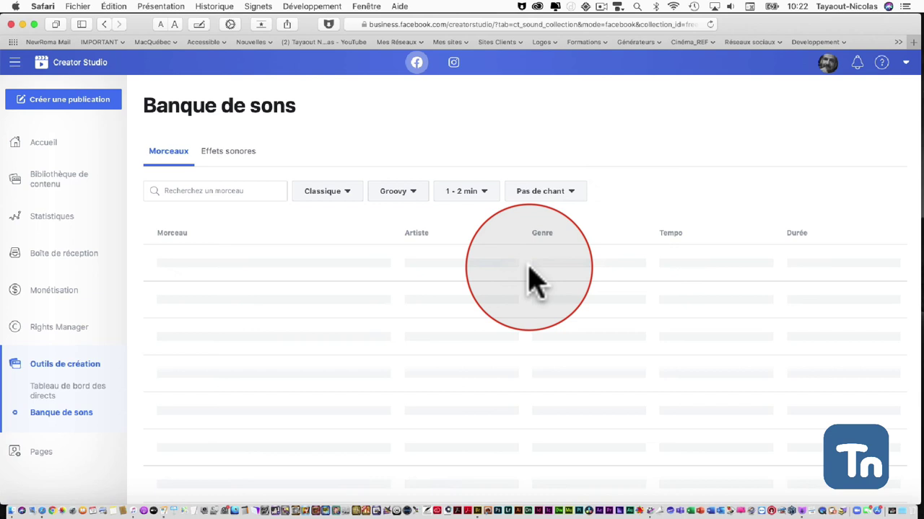
left_click(465, 195)
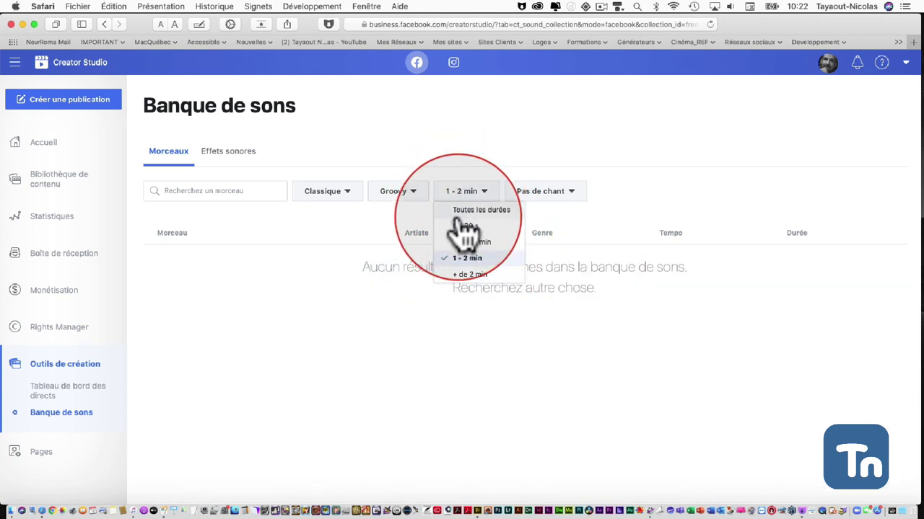
left_click(467, 211)
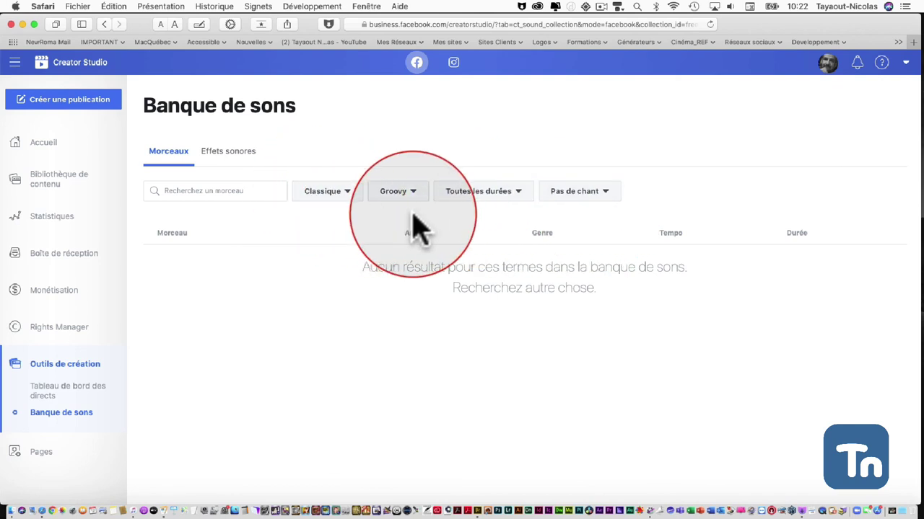
Filter the tracks by the Vacances genre and the Joyeux mood.
left_click(337, 195)
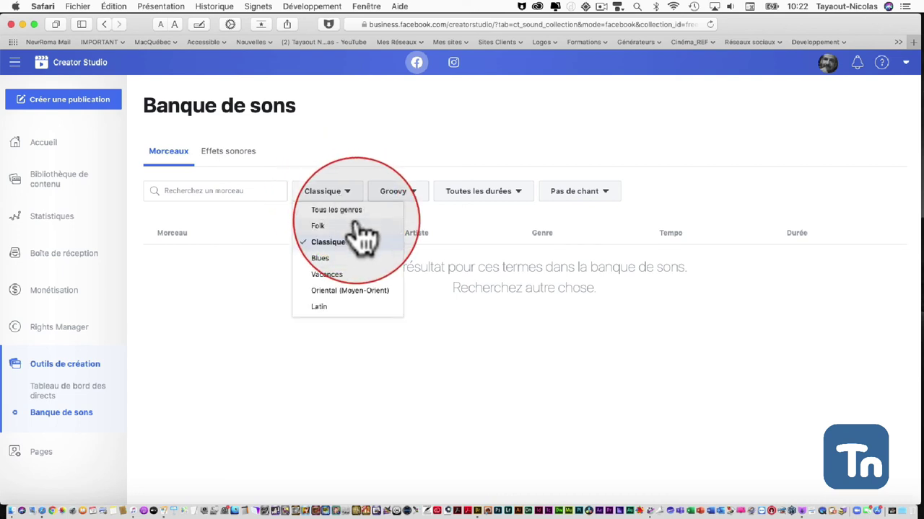
left_click(357, 274)
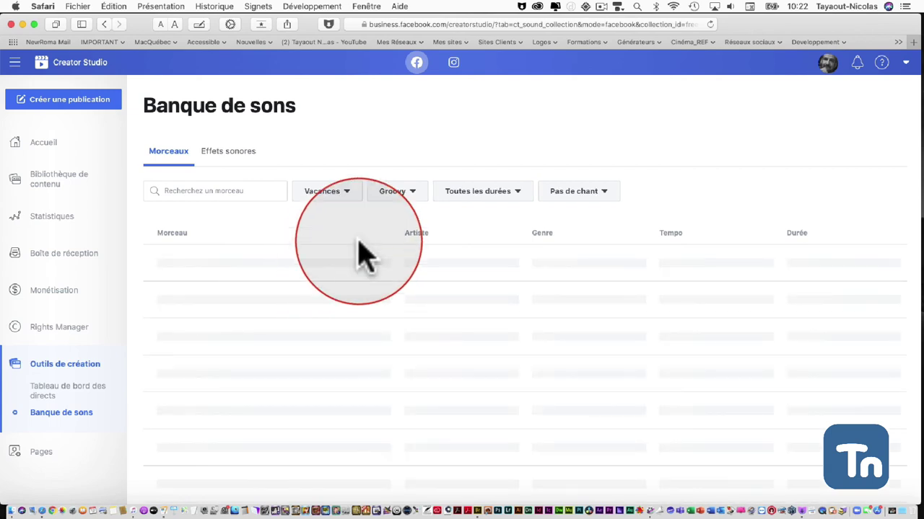
left_click(394, 201)
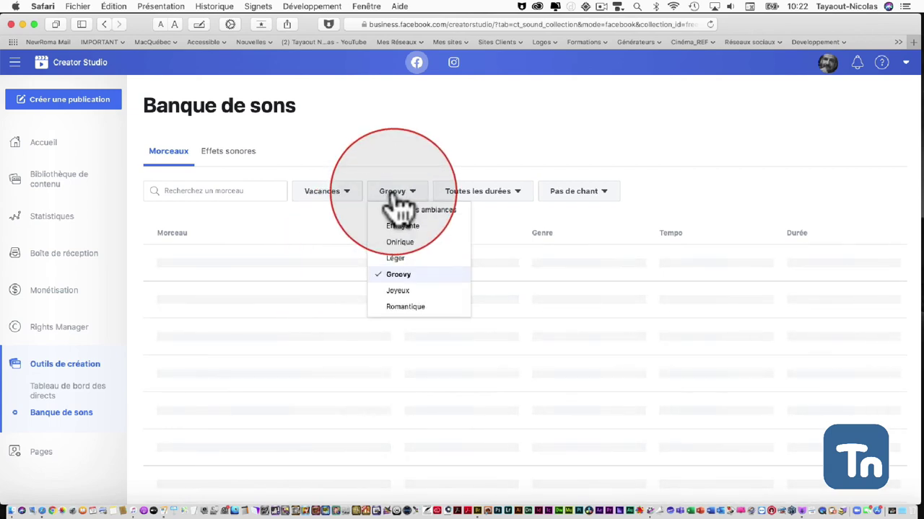
left_click(397, 291)
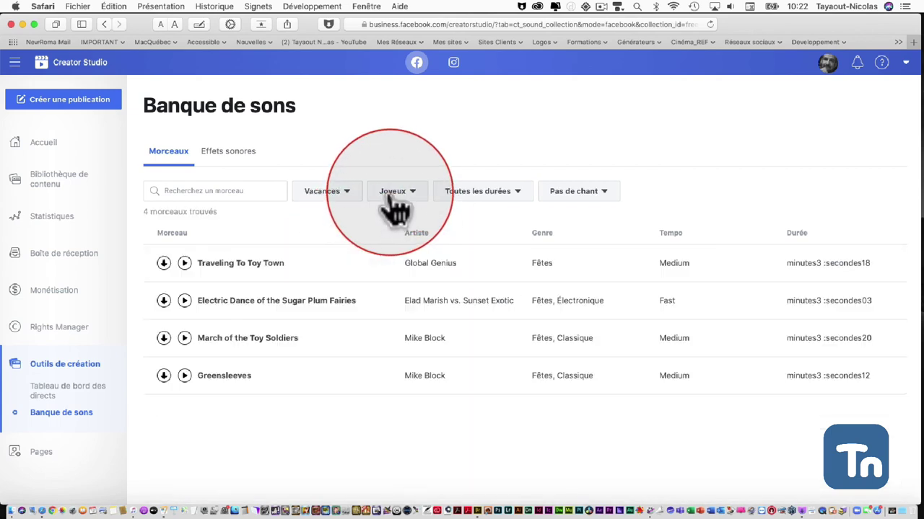
Change the mood filter to Romantique and the vocals filter to Chant (tous).
left_click(395, 202)
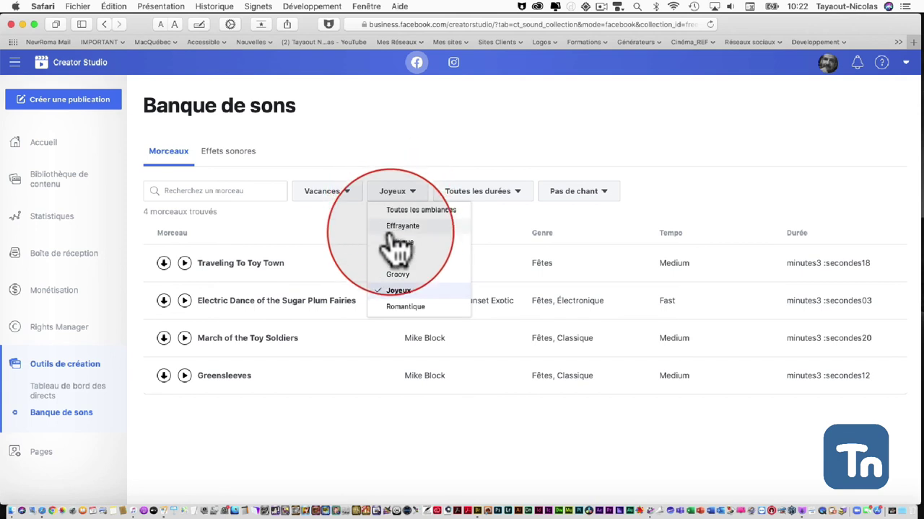
left_click(404, 307)
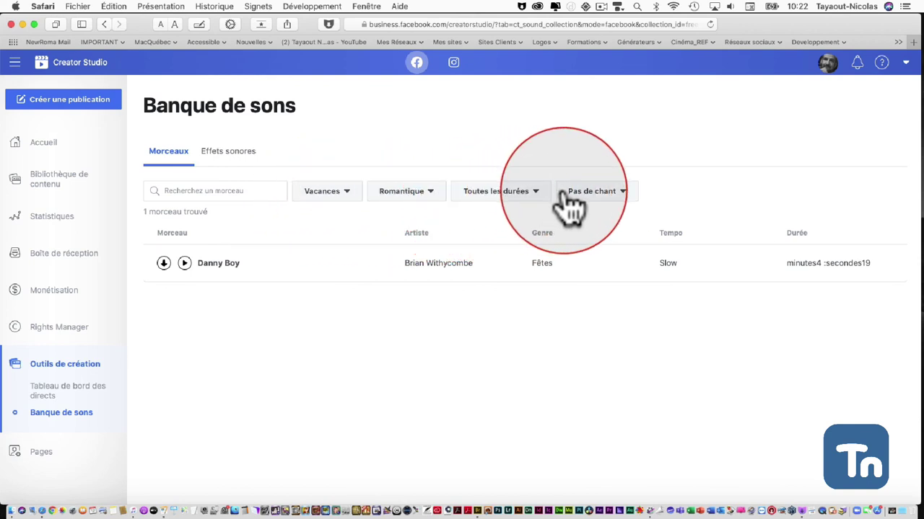
left_click(593, 211)
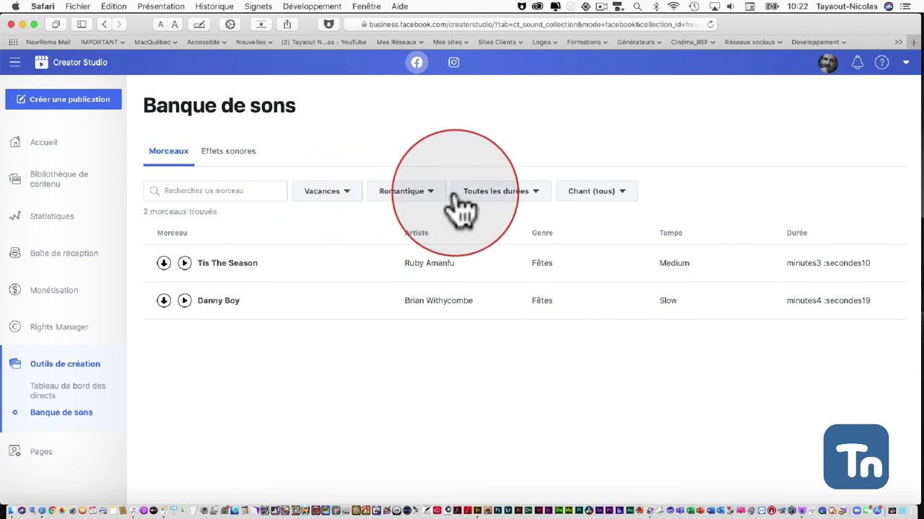
Show the sound effects in the Effets sonores collection, filter them by the UI category and list the available duration options.
left_click(225, 160)
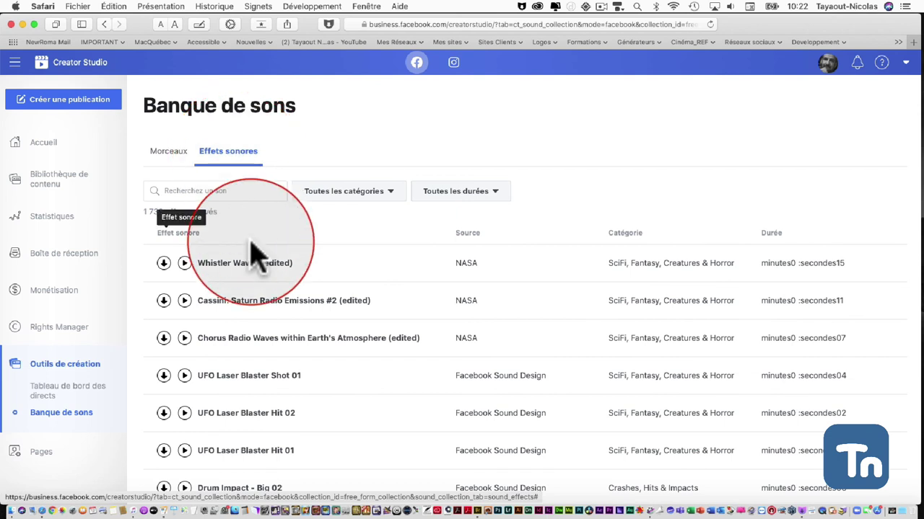
left_click(337, 192)
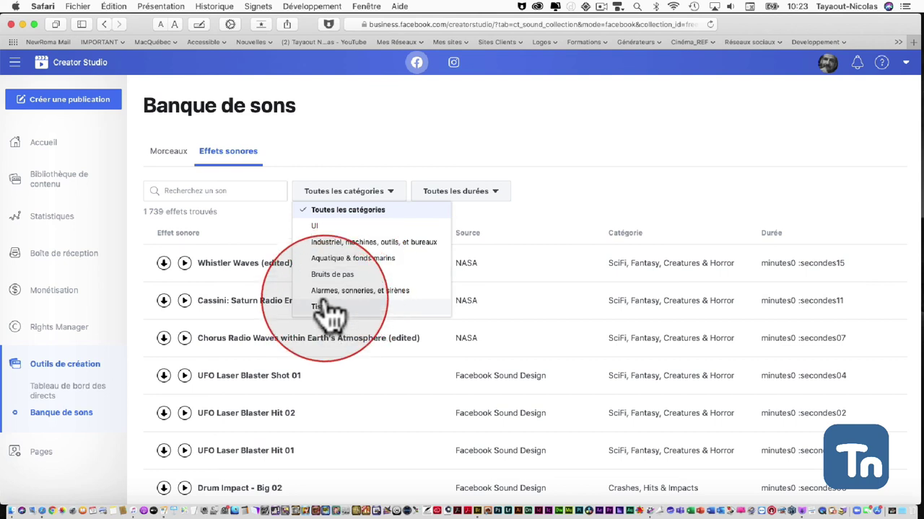
left_click(339, 226)
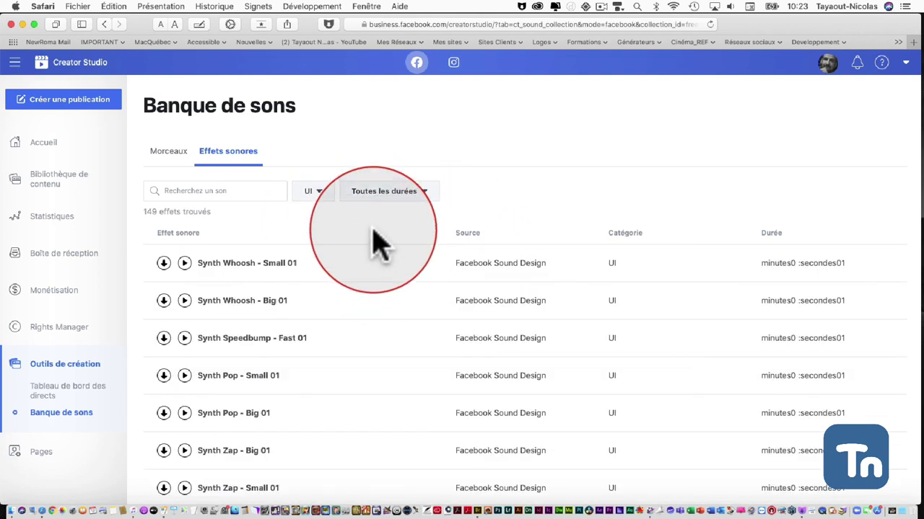
left_click(383, 192)
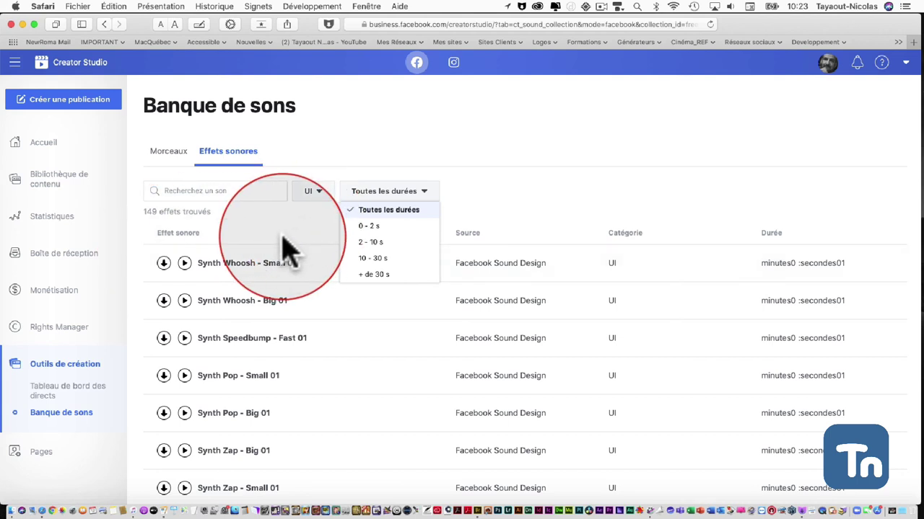
Return to the music tracks and preview Tis The Season, adjusting the system's sound volume.
left_click(183, 155)
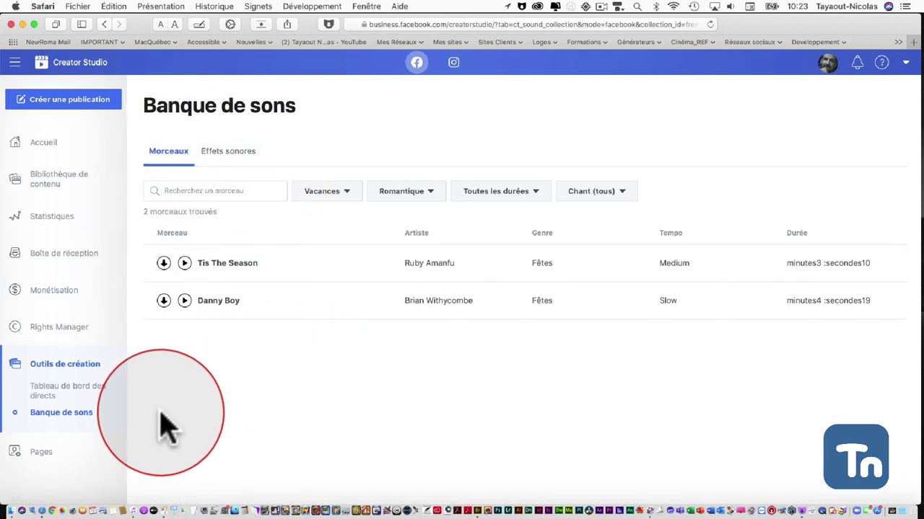
left_click(185, 263)
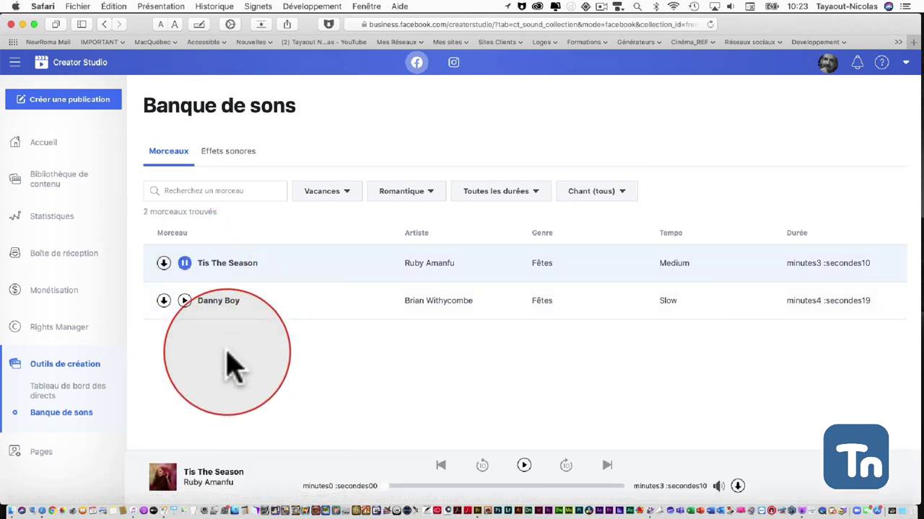
left_click(733, 6)
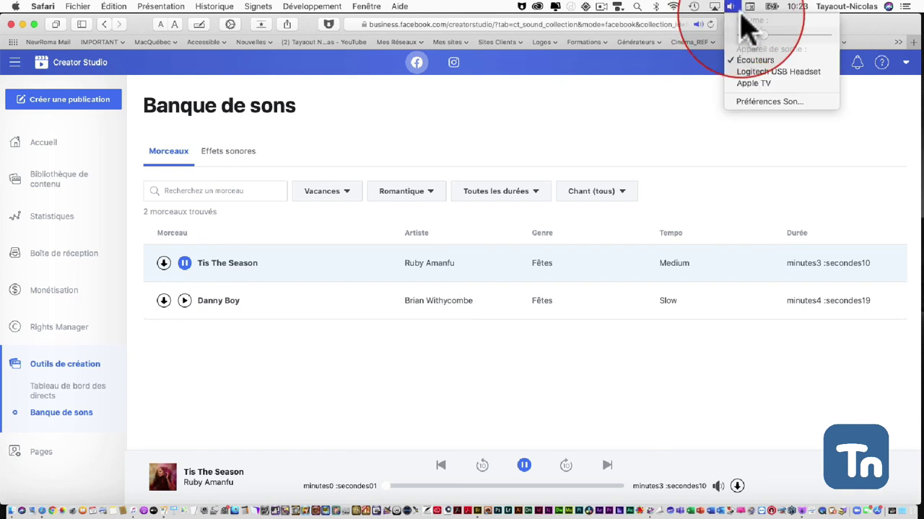
left_click(781, 36)
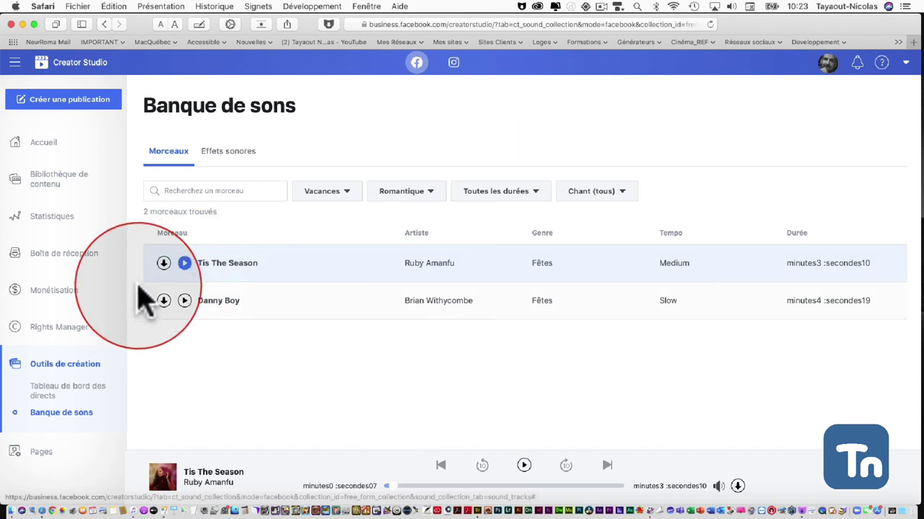
Download the track Tis The Season and pause its playback in the Musique app.
left_click(164, 263)
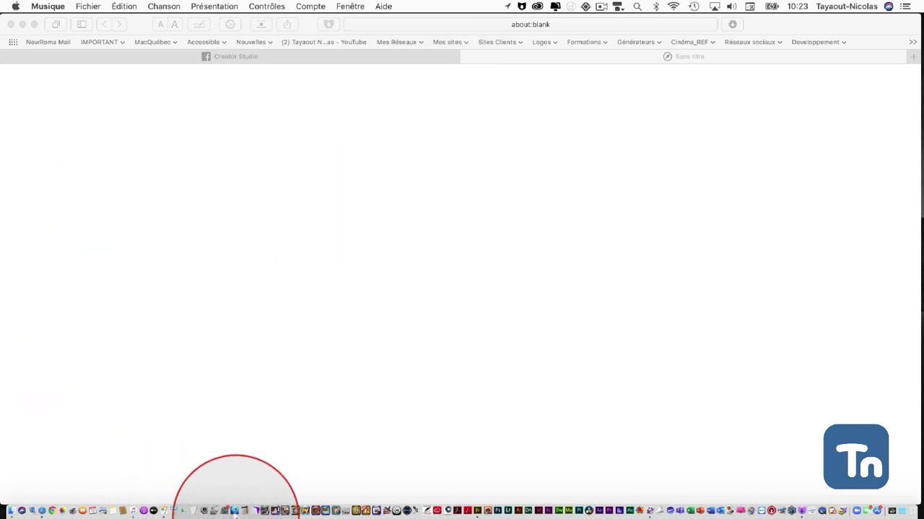
left_click(130, 511)
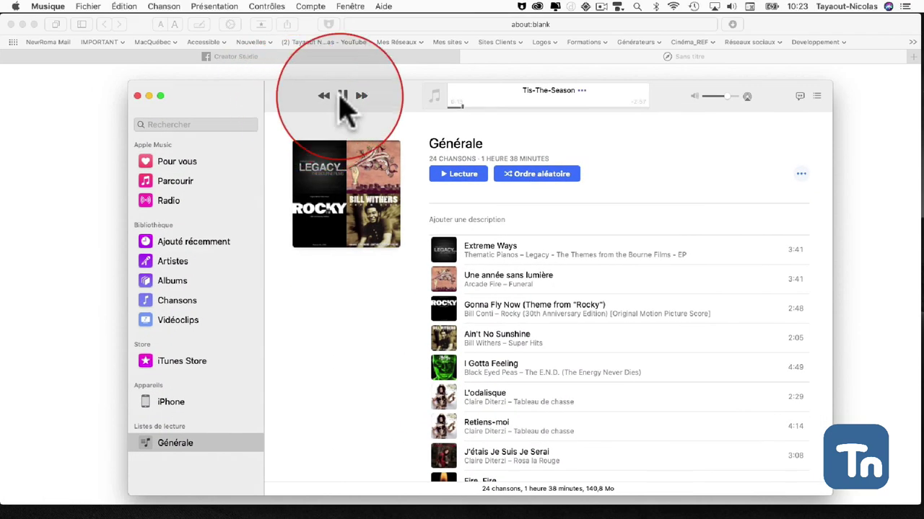
left_click(342, 95)
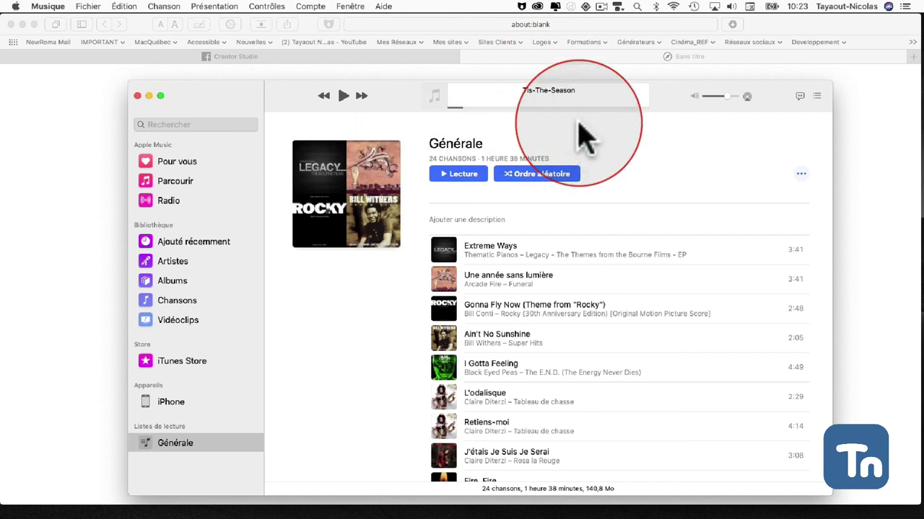
Close the Musique window and return to the Creator Studio page in Safari.
mouse_move(543, 98)
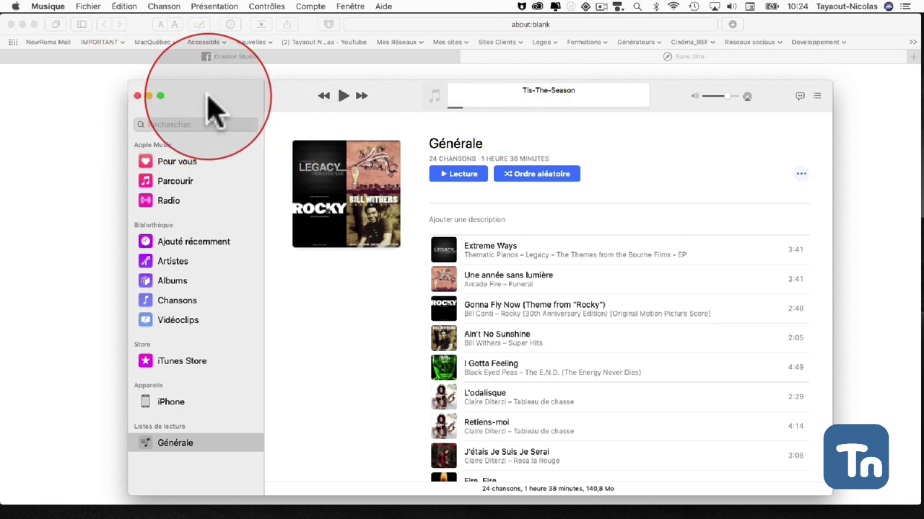
left_click(137, 96)
left_click(311, 170)
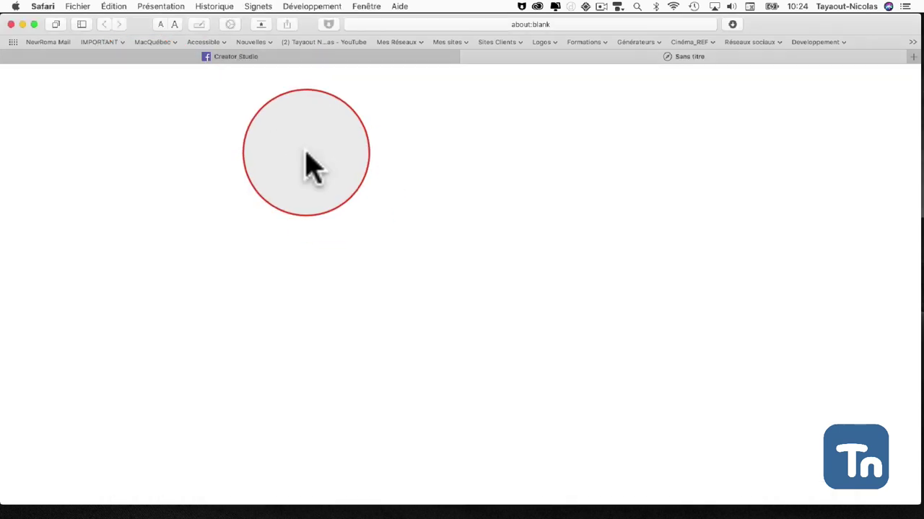
left_click(220, 56)
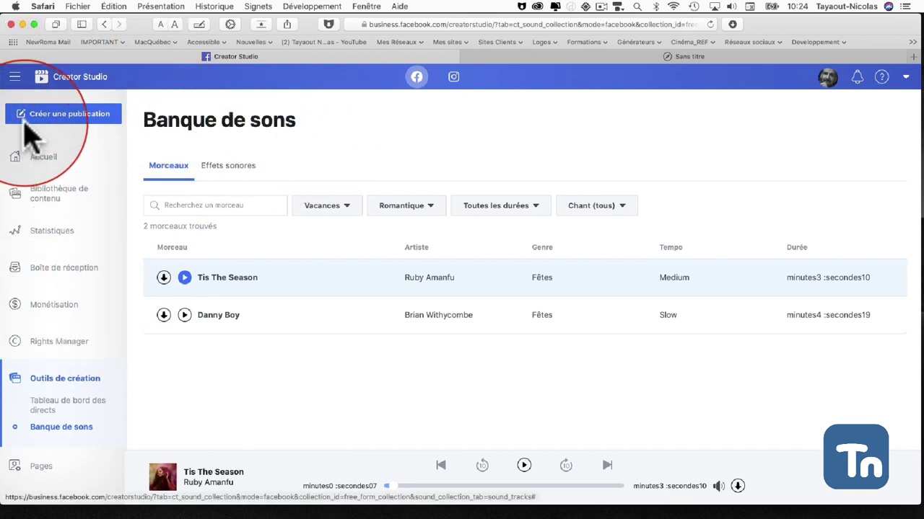
Open the Bibliothèque de contenu and remove Tn formation from the displayed Pages, keeping only the Productions NTM page.
left_click(46, 165)
left_click(61, 194)
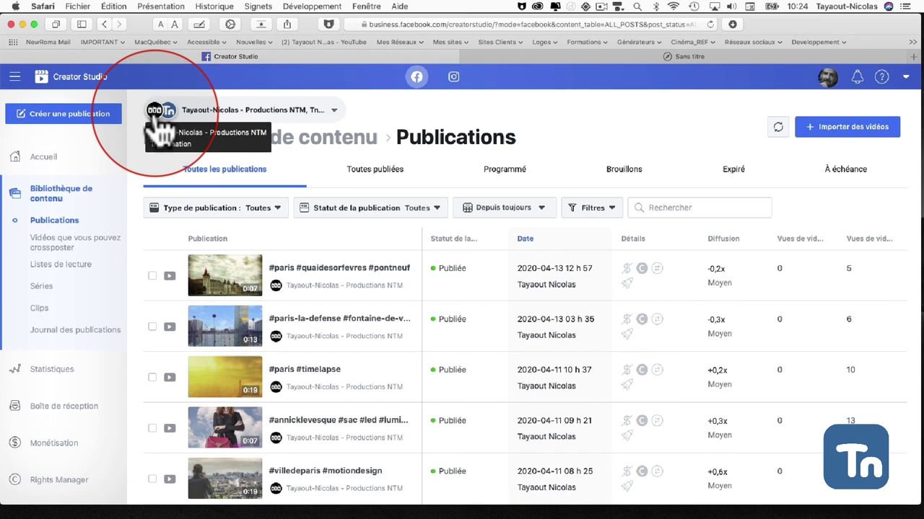
left_click(331, 110)
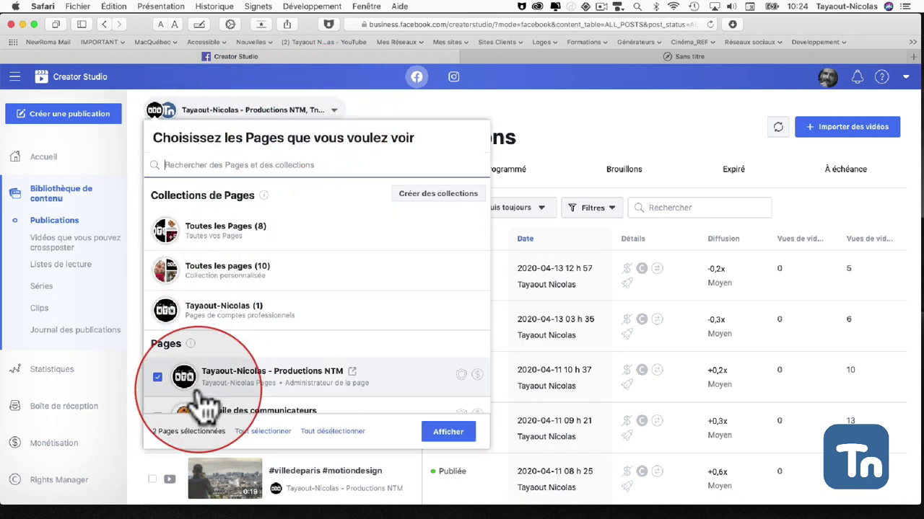
scroll(204, 400, "down", 3)
left_click(160, 323)
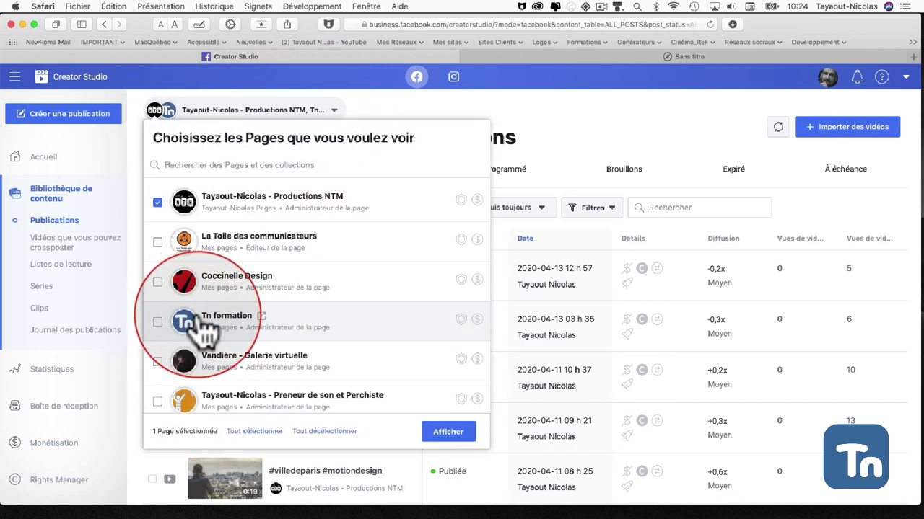
left_click(433, 431)
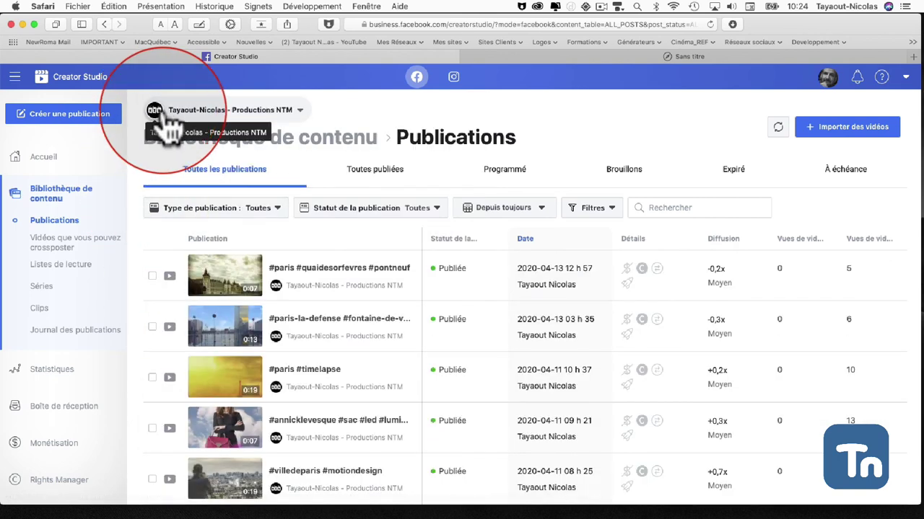